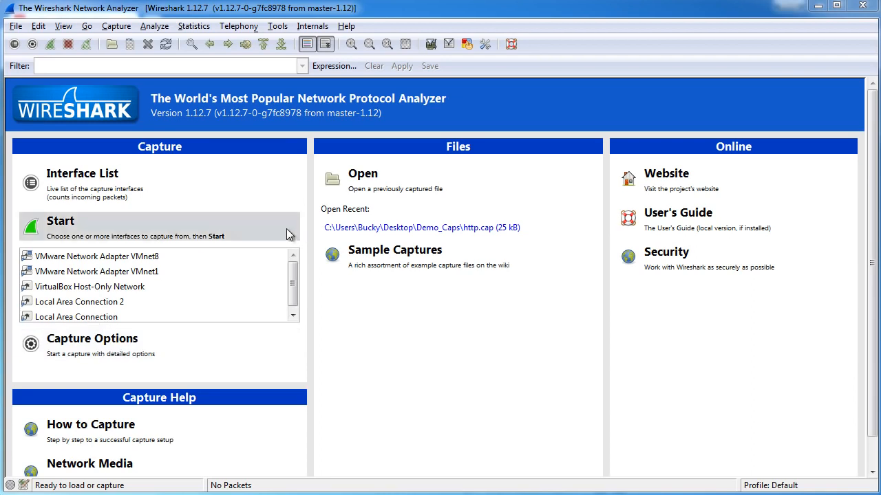
drag(294, 283, 281, 249)
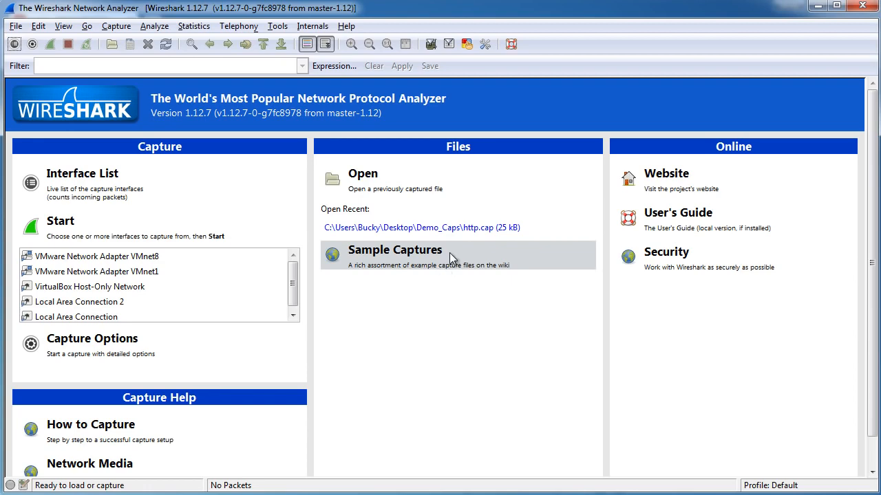
click(15, 26)
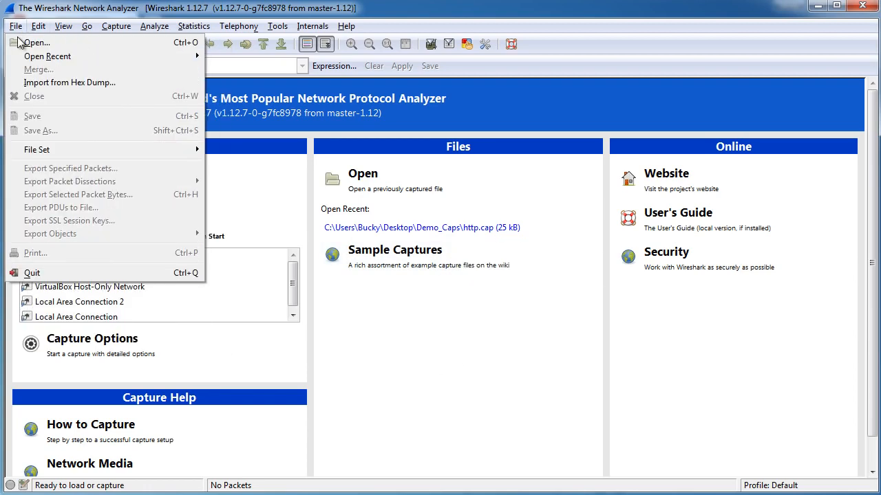
click(26, 40)
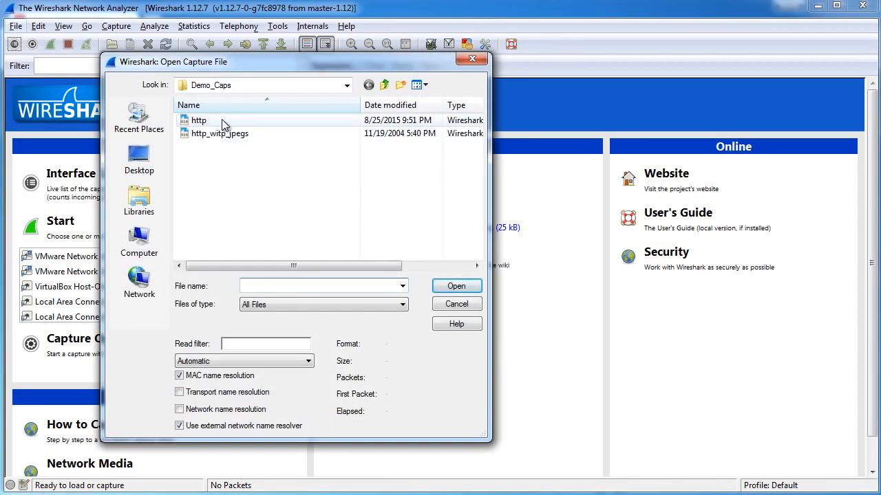
click(214, 120)
key(Down)
click(210, 123)
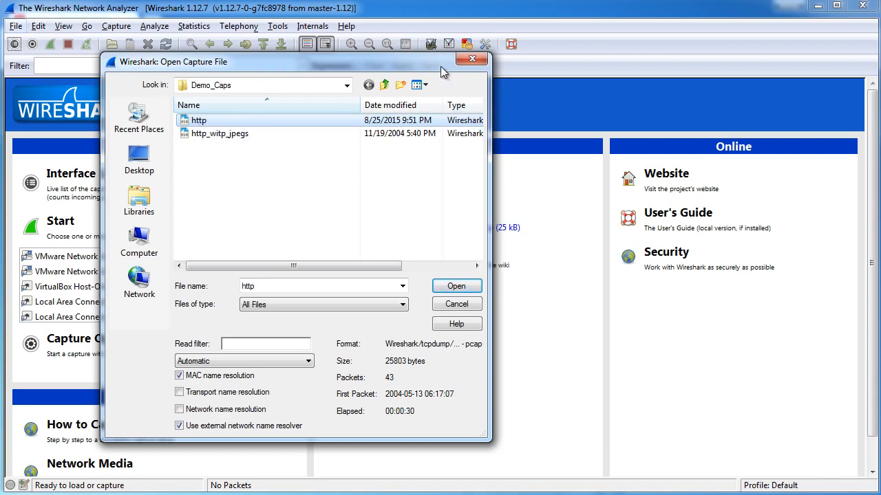
click(472, 61)
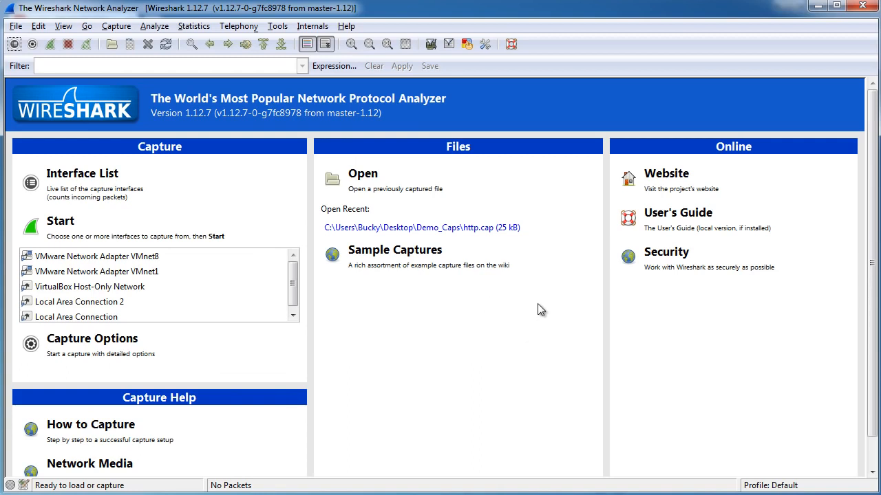
scroll(299, 280, down, 1)
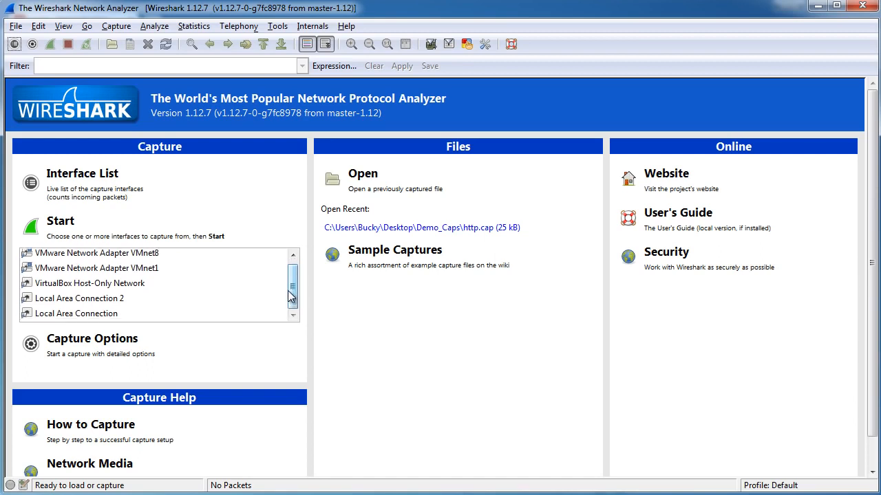
click(89, 314)
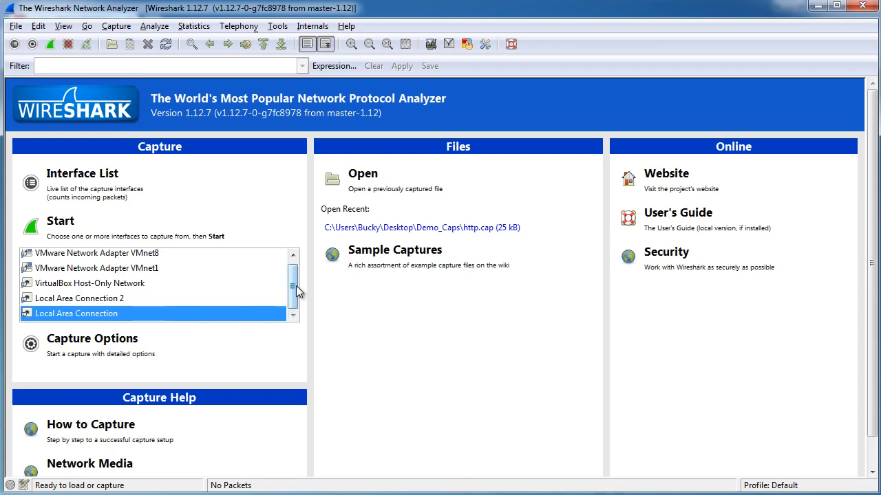
drag(296, 285, 295, 283)
click(158, 258)
click(130, 276)
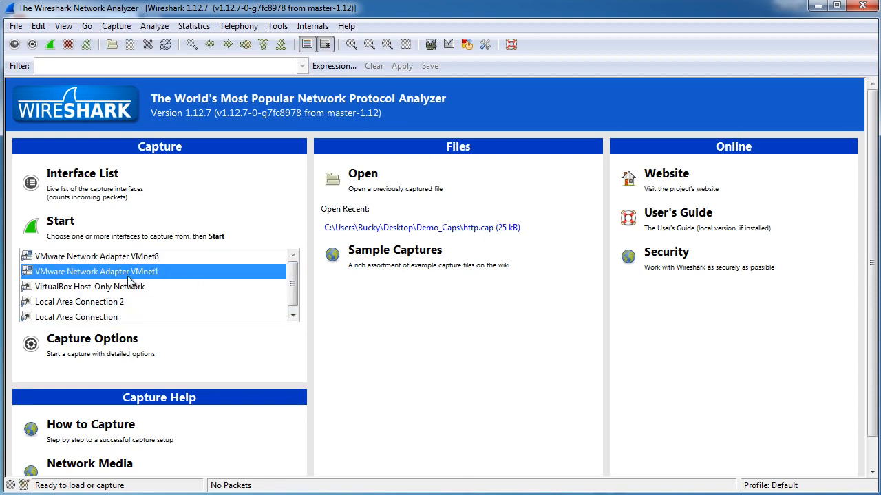
click(117, 292)
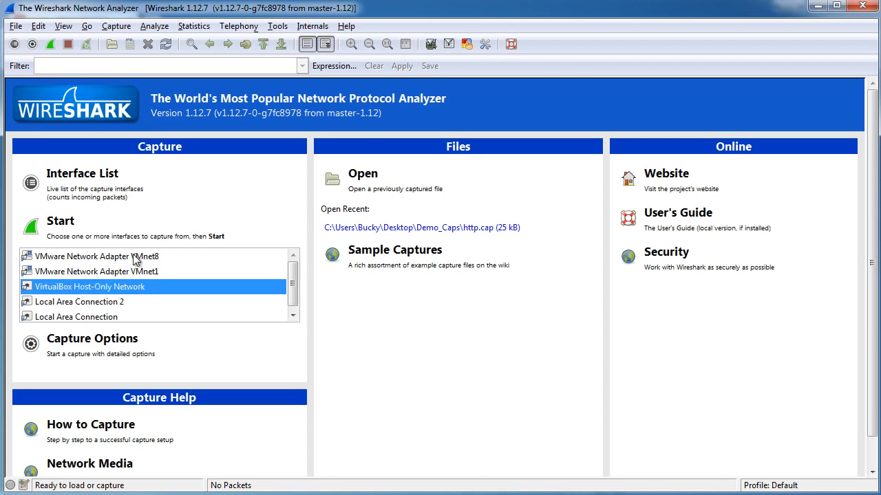
click(135, 258)
click(135, 273)
click(117, 289)
- Start a live packet capture on the Local Area Connection interface
scroll(294, 286, down, 1)
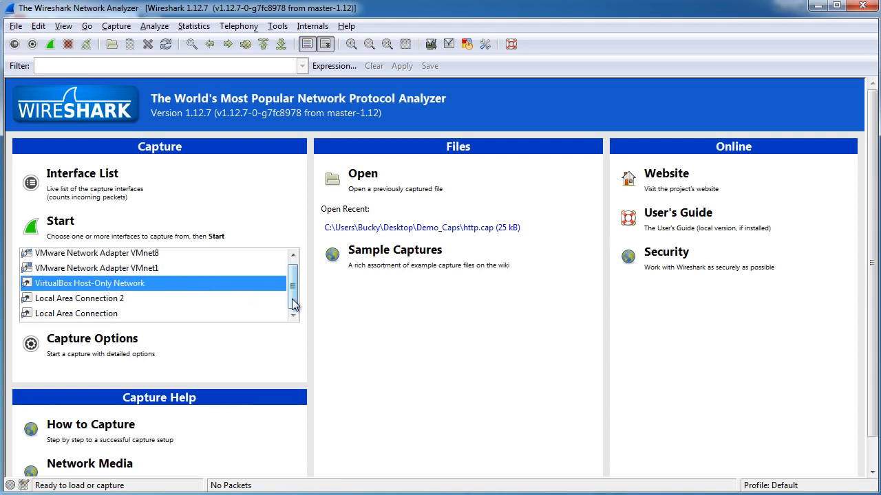
click(75, 313)
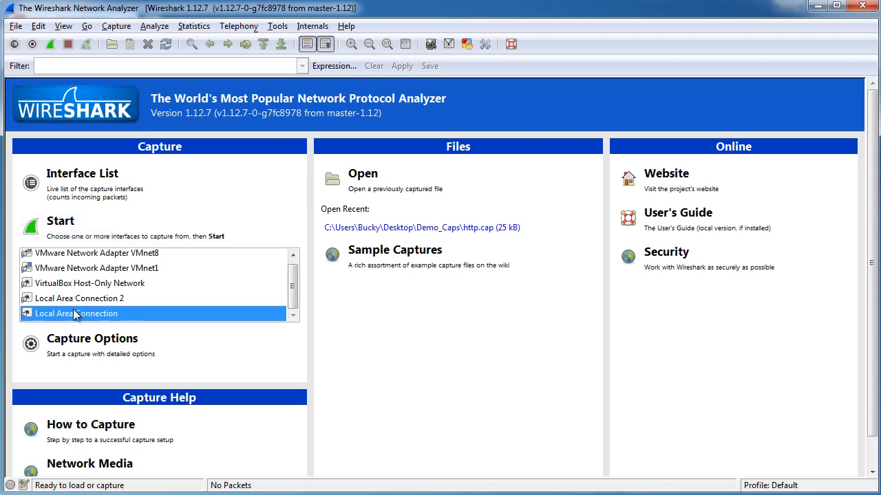
click(93, 220)
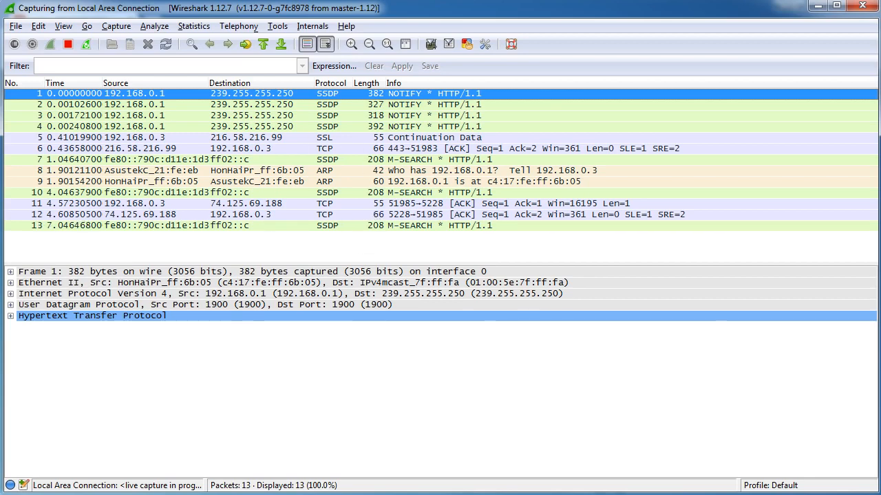
click(335, 494)
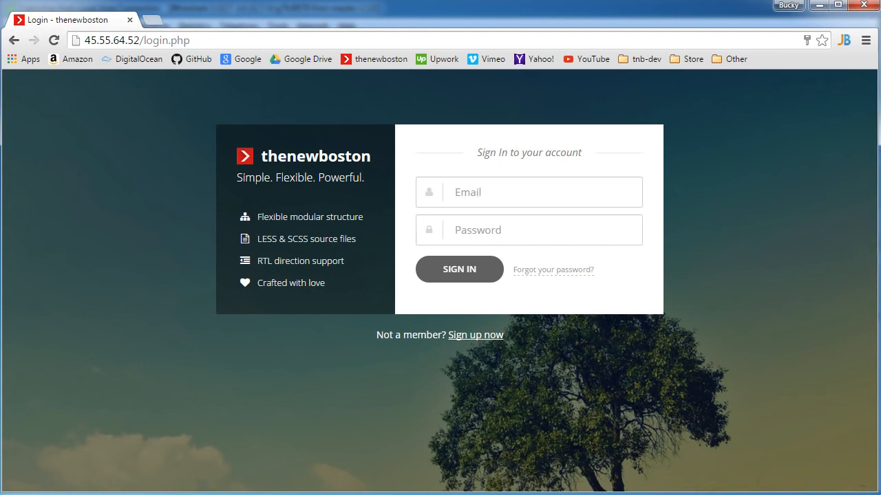
click(316, 494)
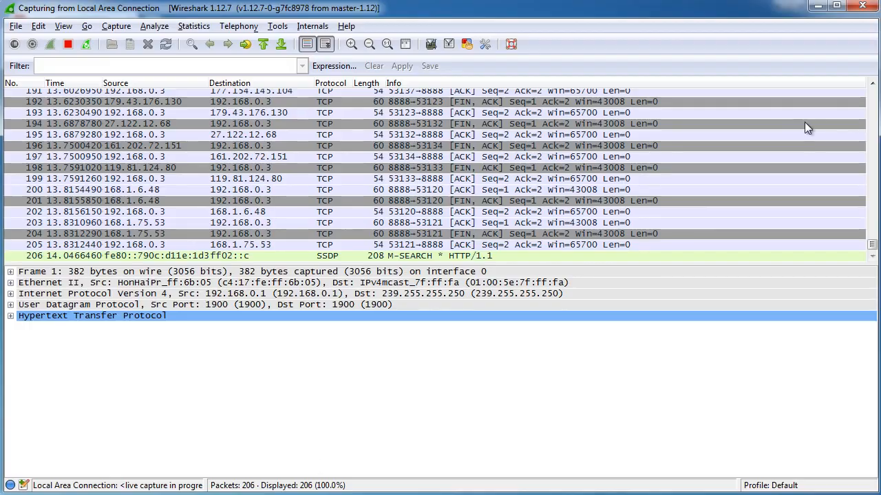
click(815, 9)
click(817, 9)
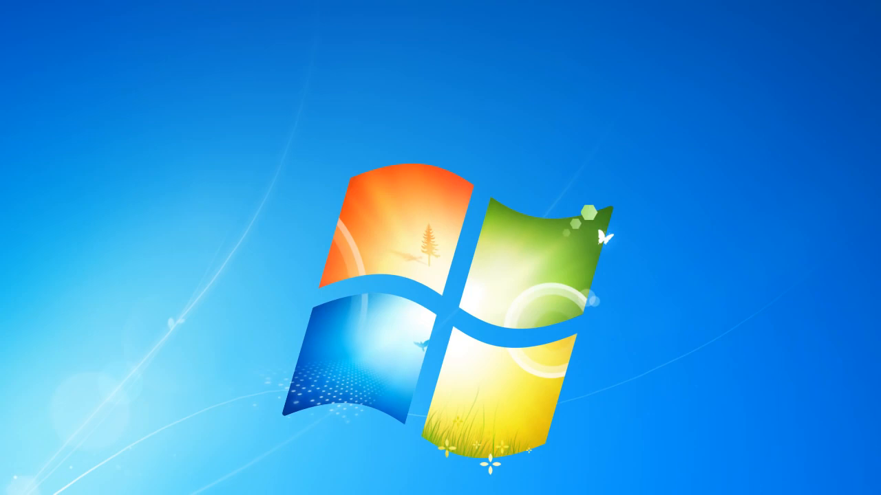
click(275, 494)
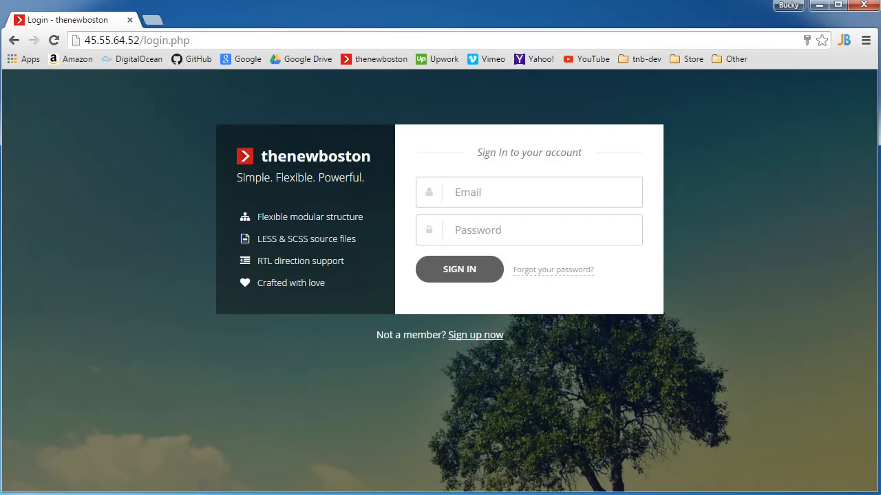
click(317, 494)
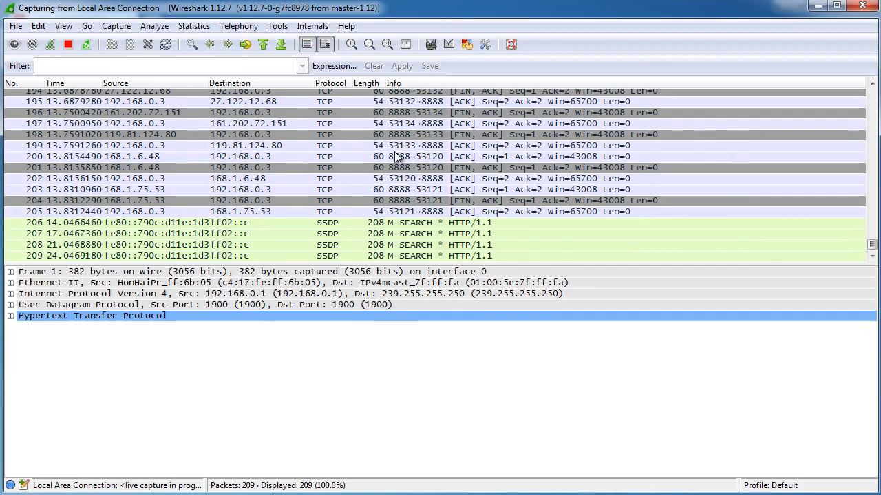
- Switch to the browser and open the thenewboston account registration page from the login page
key(alt+Tab)
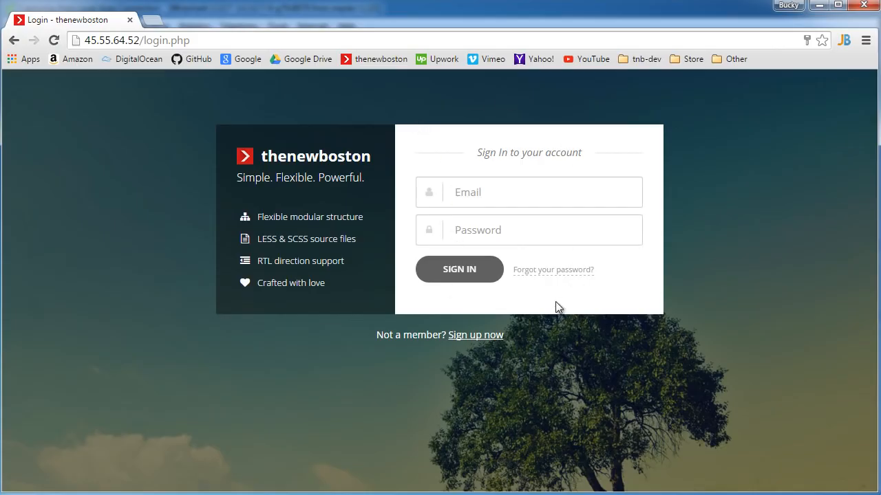
click(487, 336)
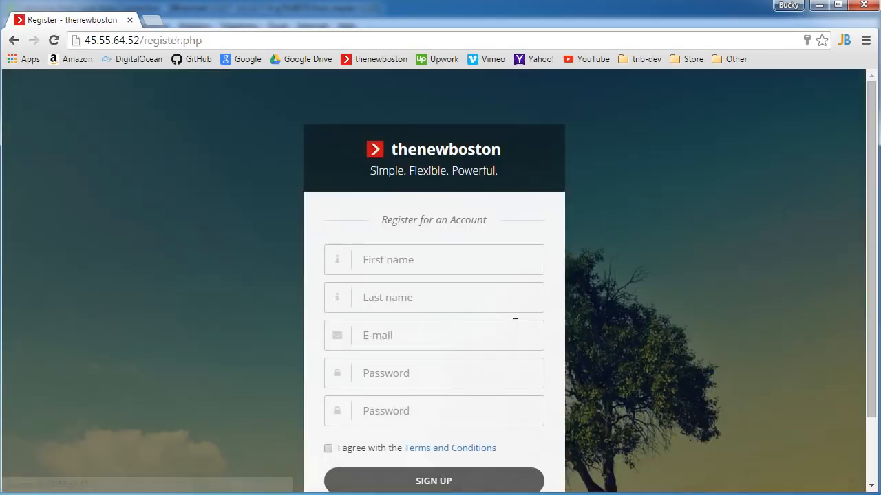
drag(873, 172, 874, 214)
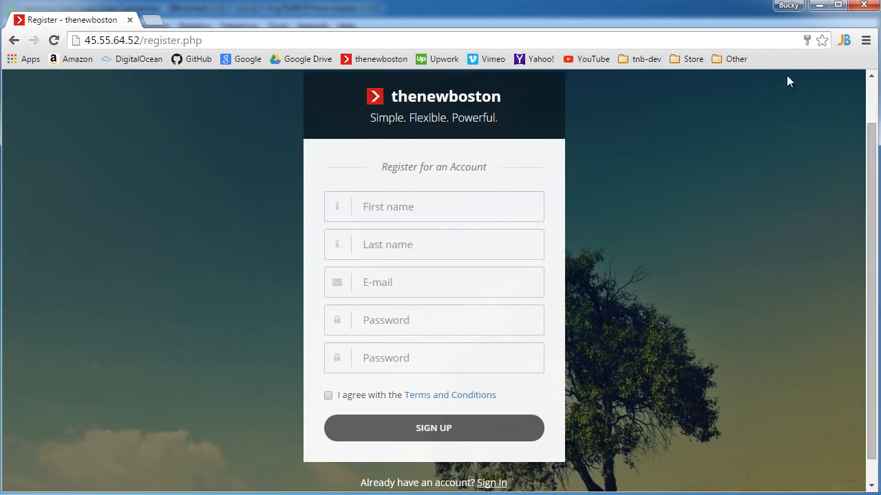
- Return to Wireshark, stop the running capture and show the Packet Bytes pane
click(819, 4)
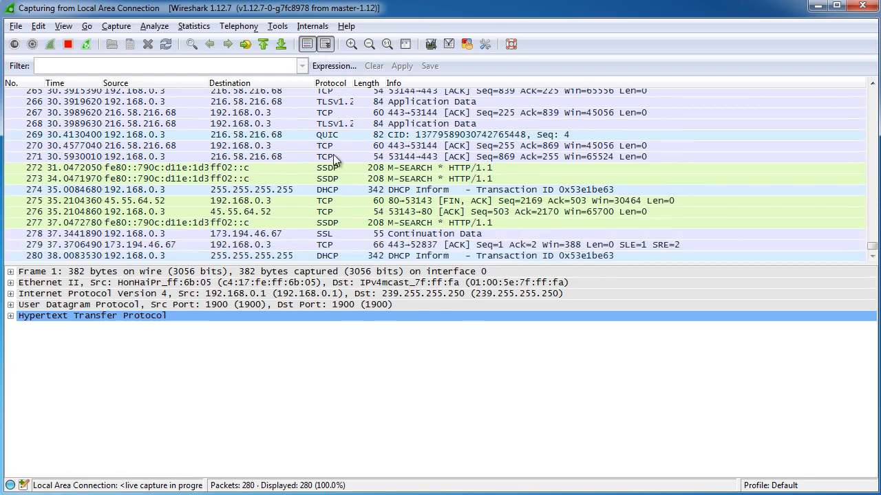
click(68, 44)
click(64, 26)
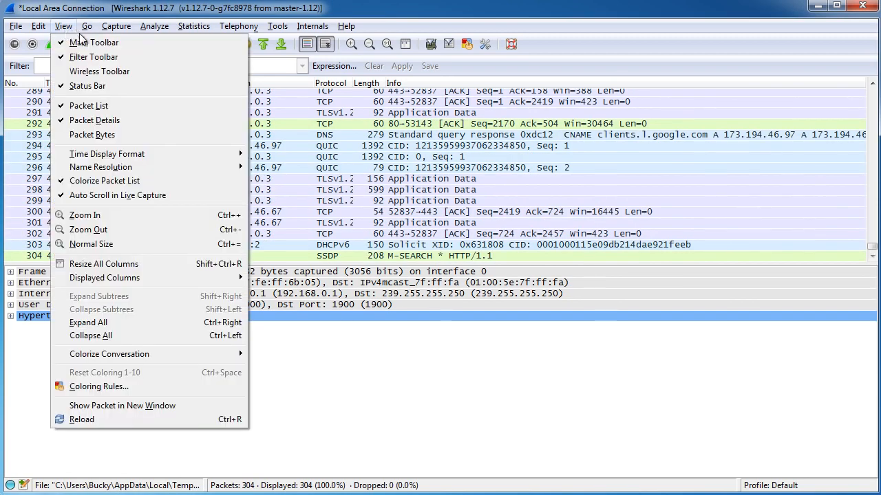
click(78, 136)
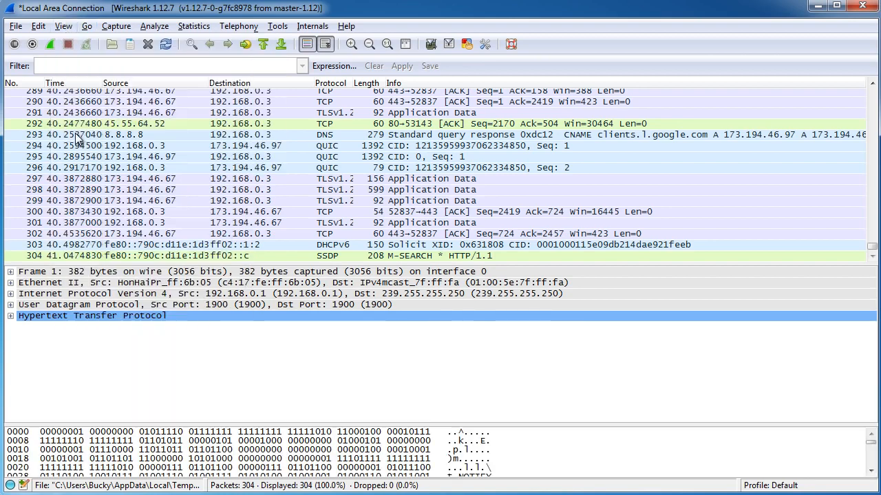
- Enlarge the packet bytes area by shrinking the areas above it, and display the bytes in hex view
drag(428, 263, 429, 219)
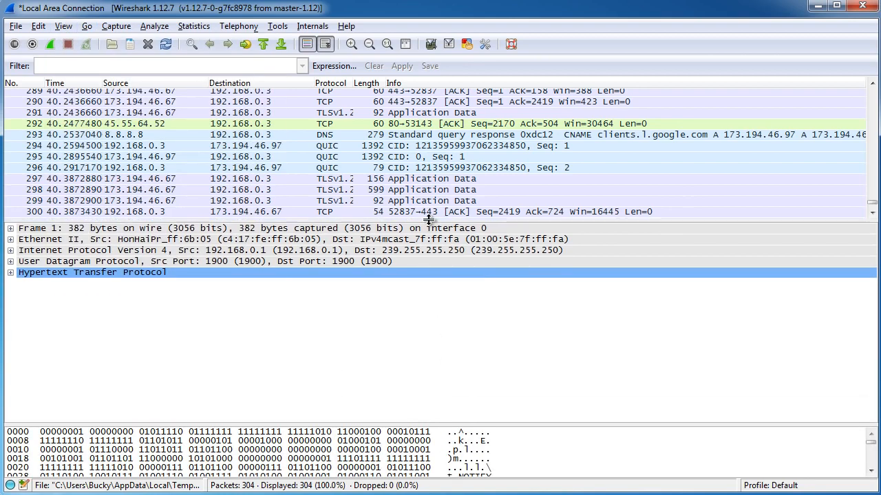
drag(439, 425, 429, 337)
right_click(384, 395)
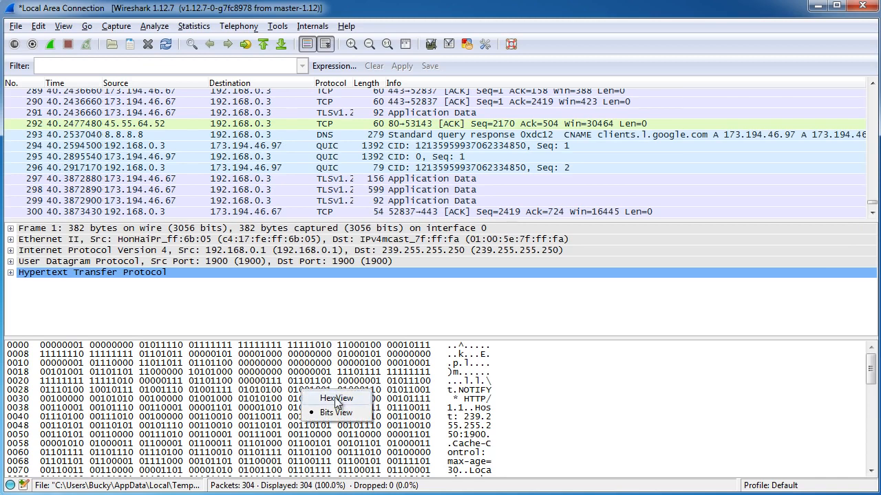
click(336, 399)
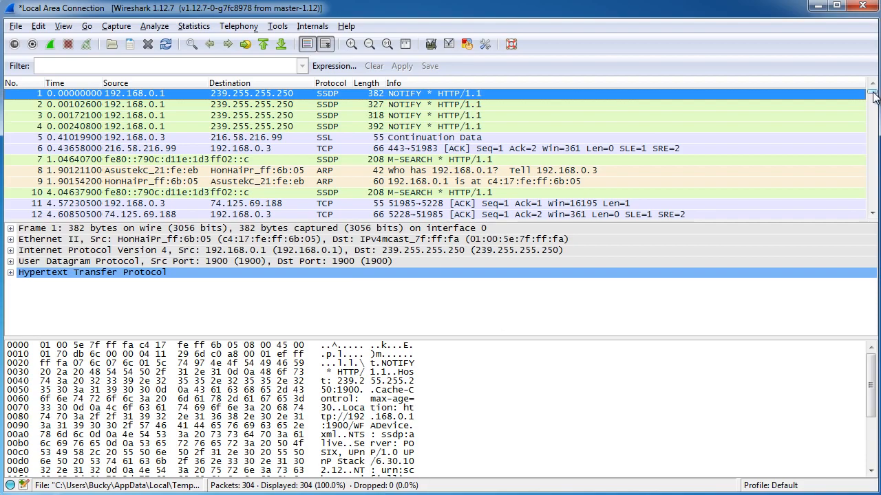
- Look over the whole packet list, and compare the details and bytes of the first SSDP packets
drag(873, 91, 873, 210)
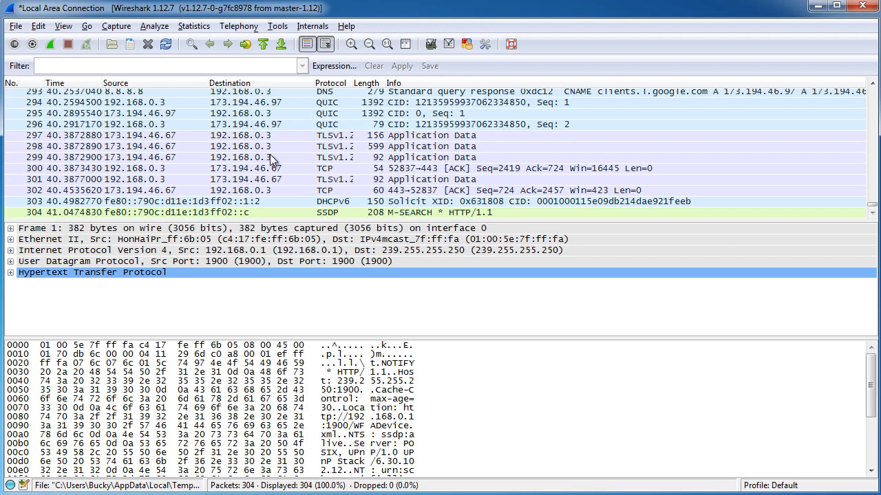
drag(876, 199, 874, 91)
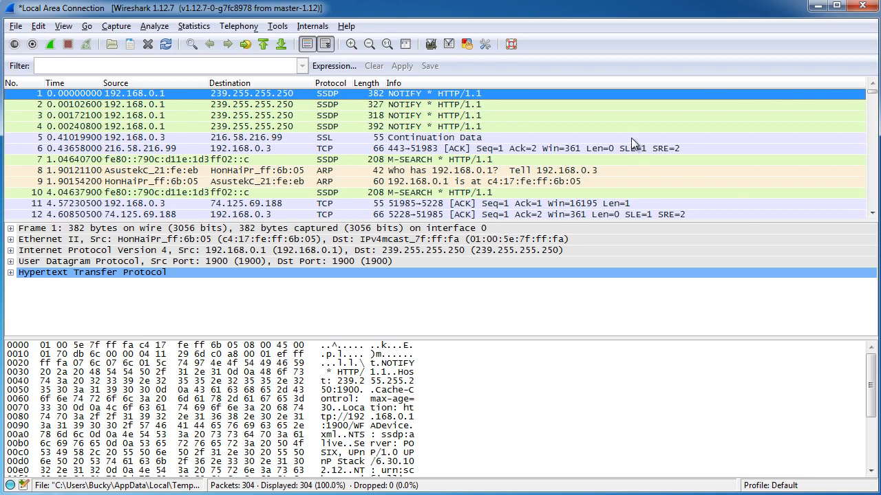
click(256, 105)
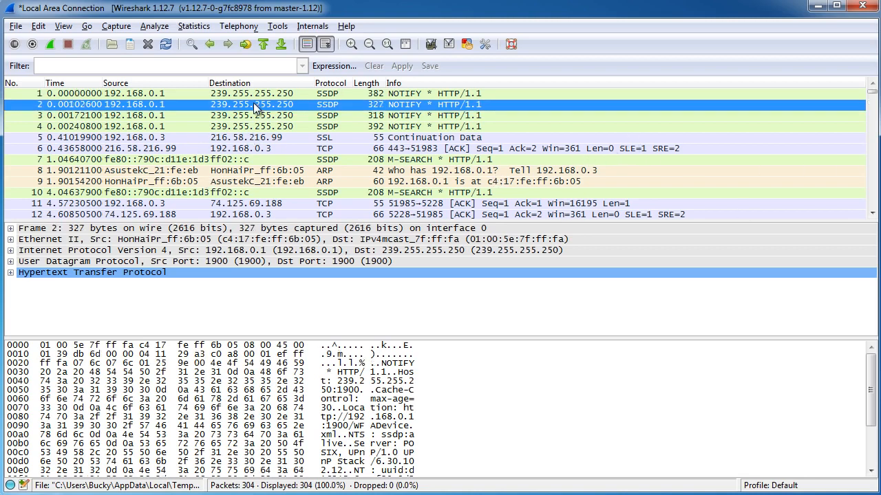
click(256, 115)
click(273, 96)
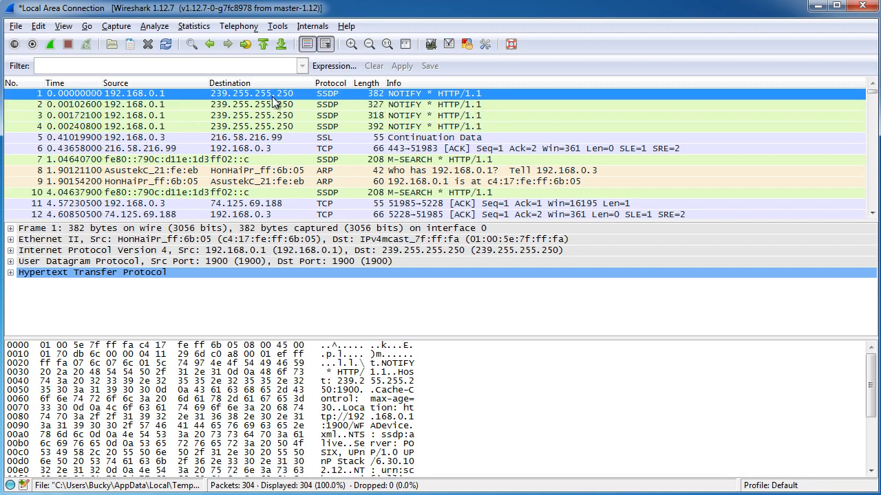
key(Down)
key(Down)
key(Down)
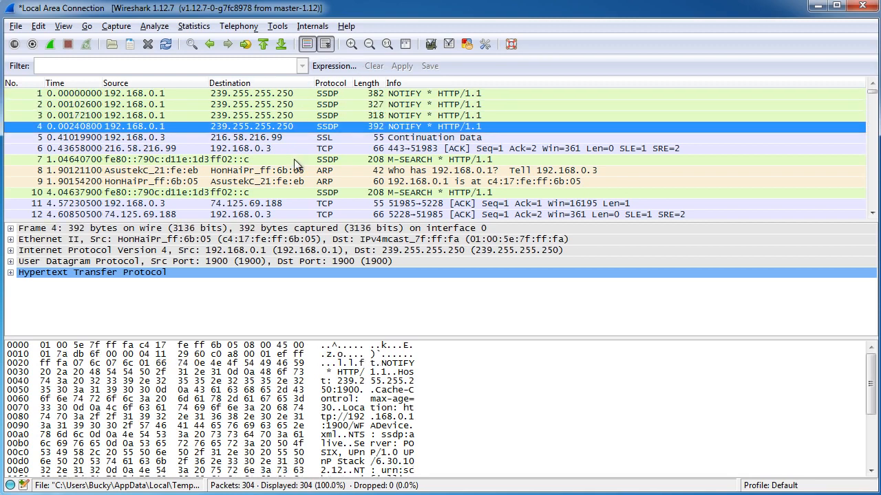
click(293, 159)
click(288, 191)
- Step through the captured packets from packet 1 to packet 19, examining each one's protocol details and bytes
click(305, 93)
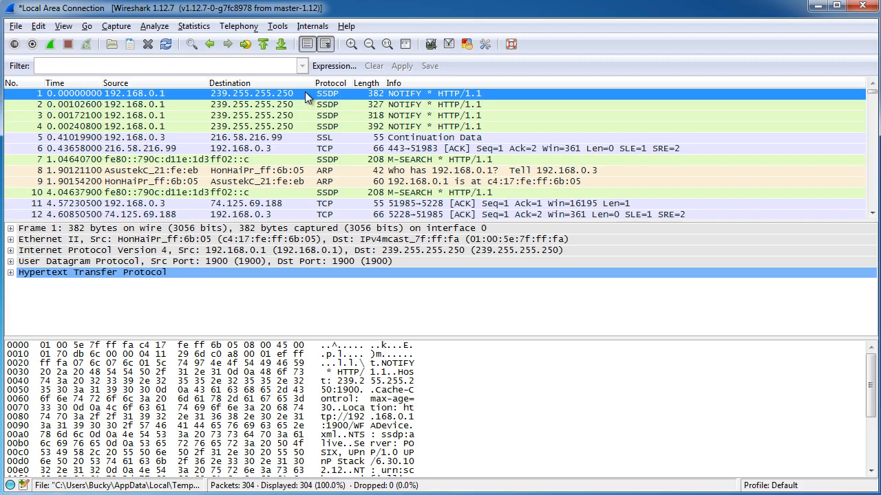
key(Down)
key(Down)
key(Down)
key(Down)
key(Down)
key(Up)
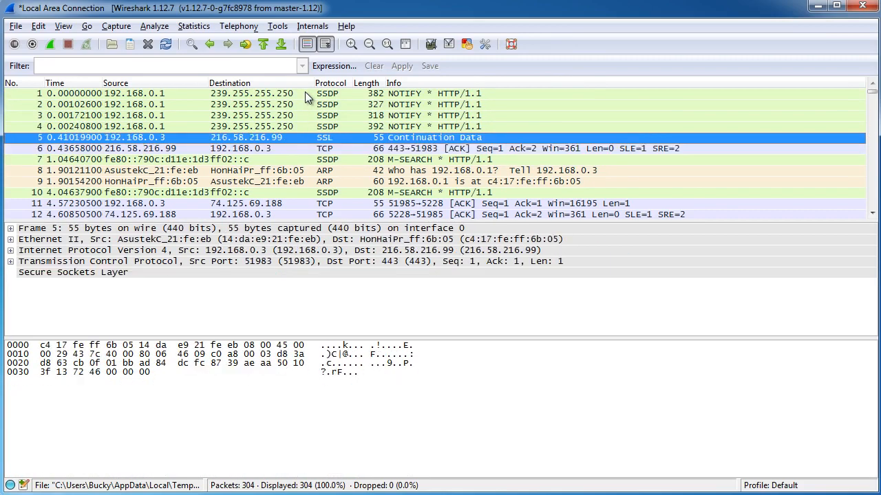
key(Up)
key(Up)
key(Down)
key(Down)
key(Down)
key(Down)
key(Down)
key(Down)
key(Down)
key(Down)
key(Down)
key(Down)
key(Down)
key(Down)
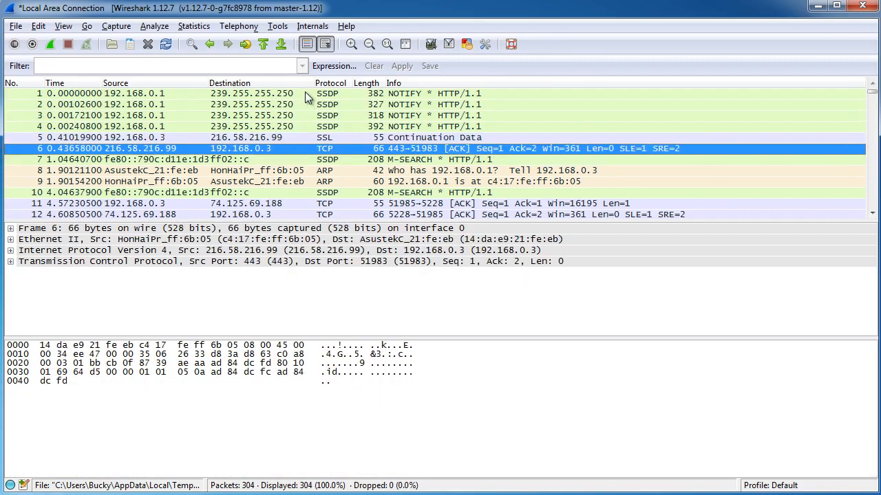
key(Down)
key(Down)
key(Down)
key(Down)
key(Down)
key(Down)
key(Down)
key(Down)
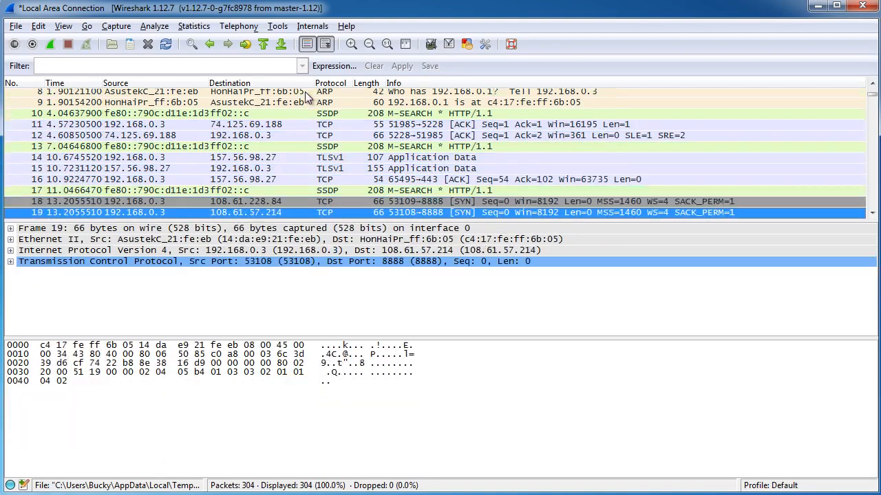
- Go back up to the first packet and compare the details and bytes of packets 1 and 2
key(Up)
key(Up)
key(Up)
key(Up)
key(Up)
key(Up)
key(Up)
key(Up)
key(Up)
key(Up)
key(Up)
key(Up)
key(Up)
key(Up)
key(Up)
key(Up)
key(Up)
key(Up)
key(Up)
key(Up)
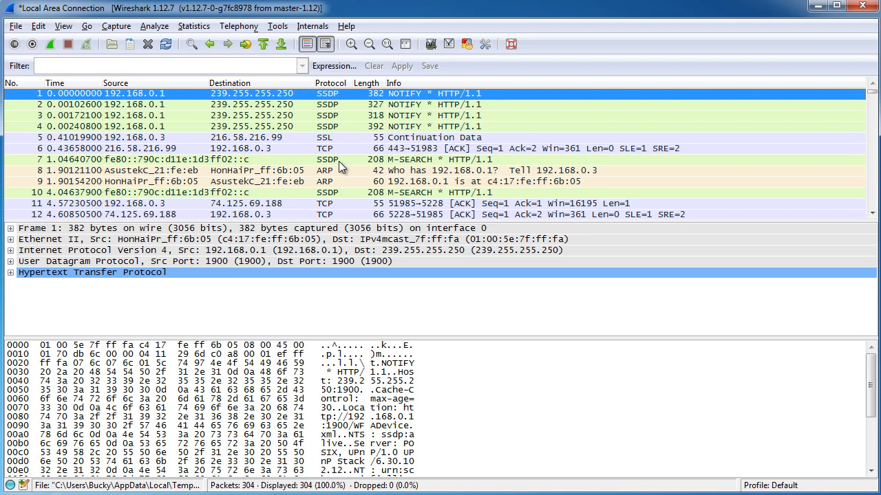
click(342, 104)
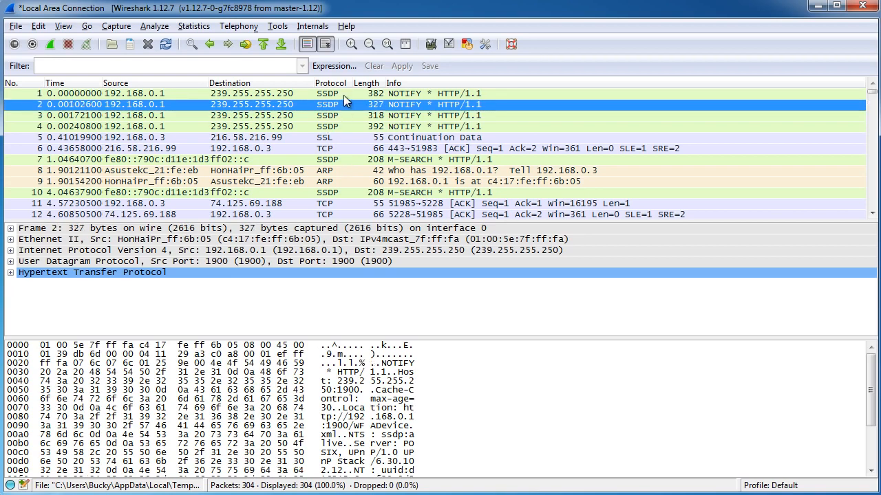
click(343, 95)
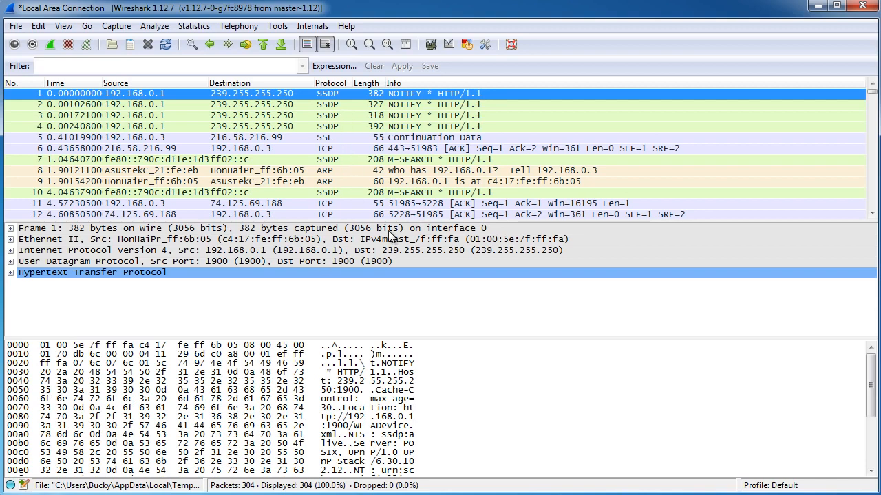
- Enlarge the packet details area from both sides, and expand and collapse packet 1's Hypertext Transfer Protocol section
drag(414, 219, 417, 180)
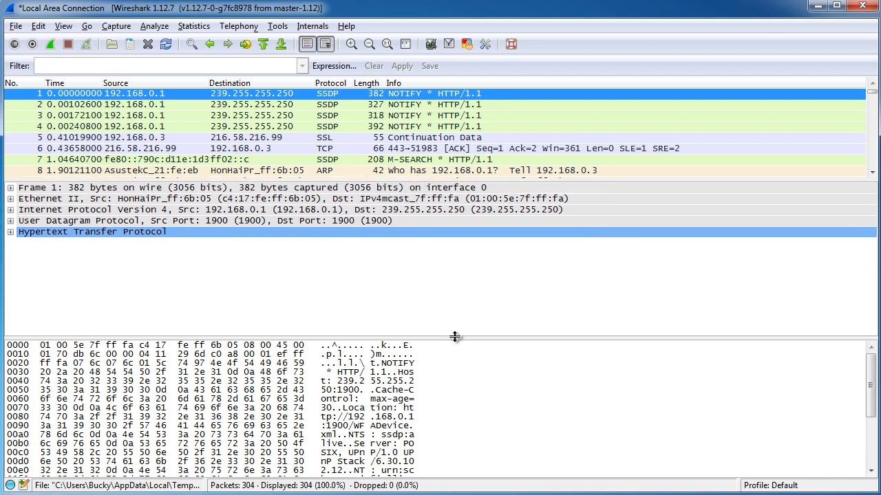
mouse_move(454, 336)
mouse_down()
mouse_move(456, 328)
mouse_move(456, 350)
mouse_up()
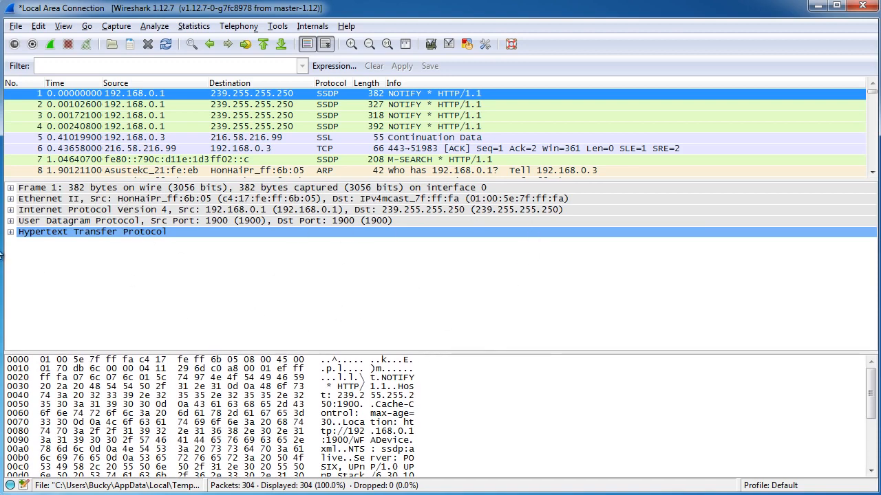
click(10, 232)
click(10, 232)
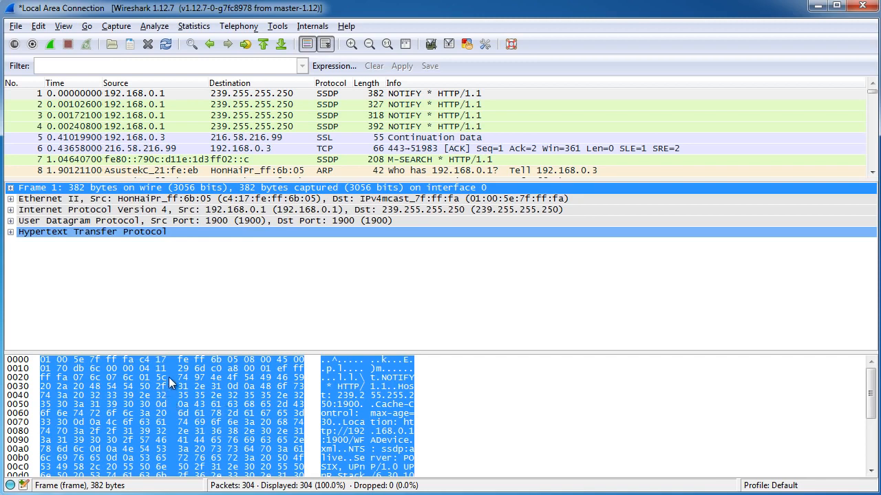
- Display packet 1's bytes in bits view, and expand and collapse its Hypertext Transfer Protocol section
right_click(133, 388)
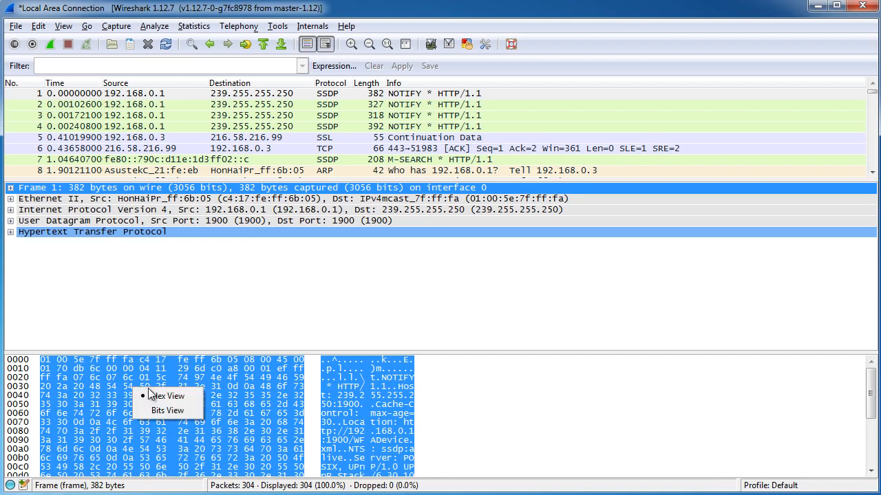
click(162, 413)
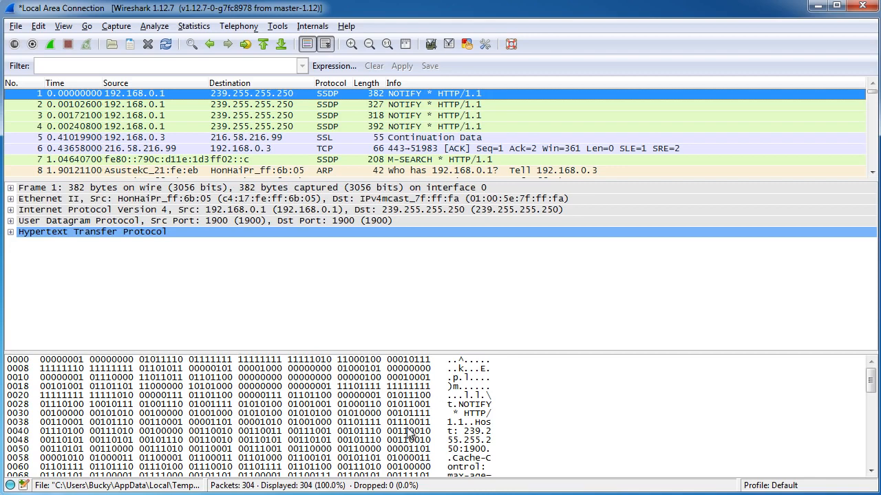
click(10, 232)
click(10, 232)
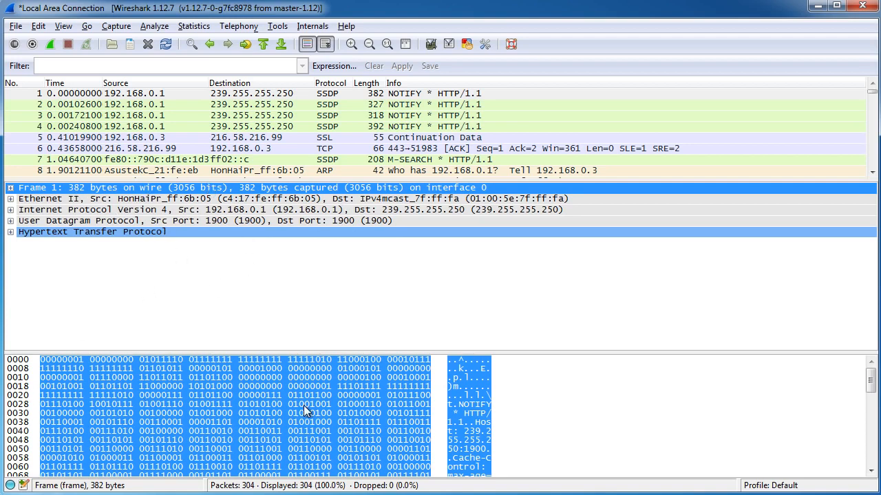
- Hide the Packet Bytes pane and show it again
click(64, 28)
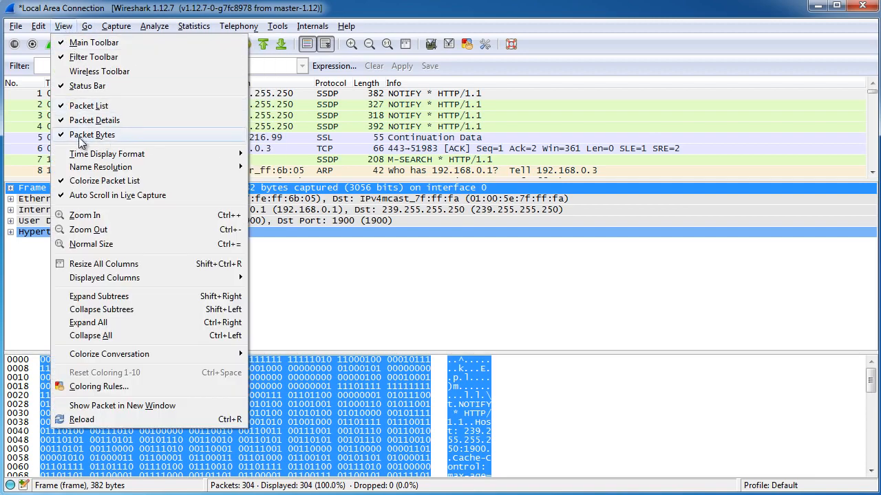
click(81, 136)
click(64, 26)
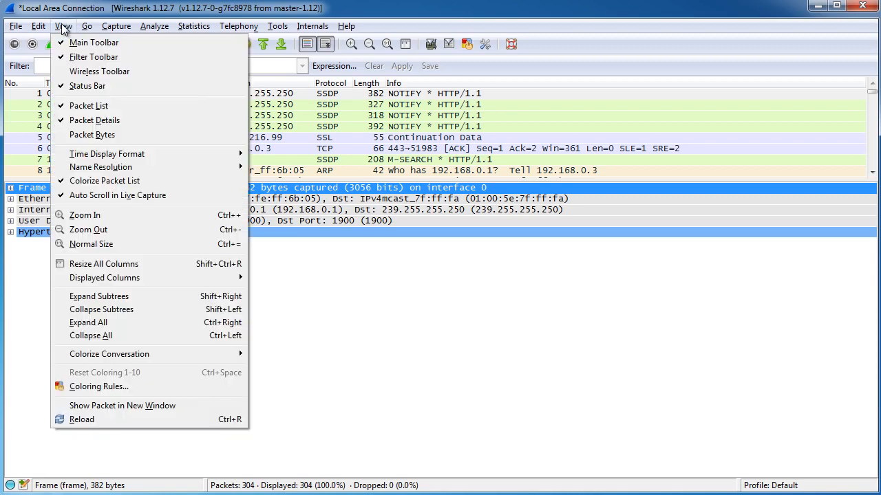
mouse_move(87, 26)
click(92, 134)
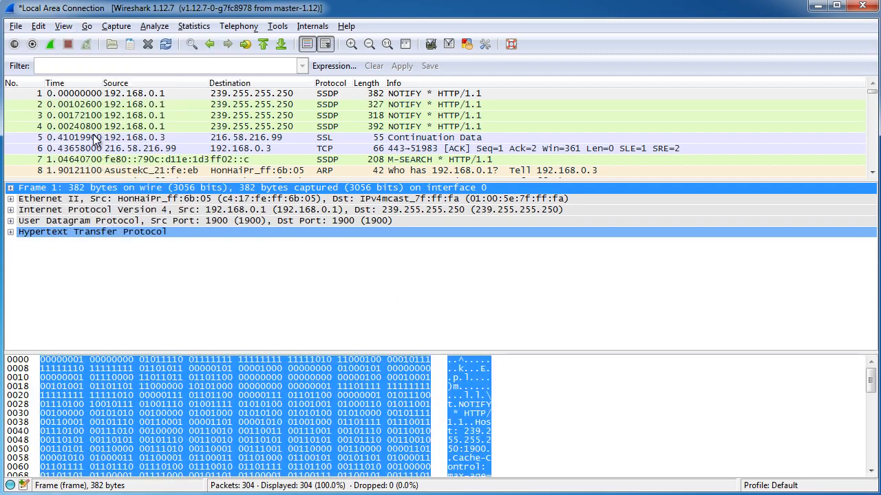
- Enlarge the packet list to twelve rows while the Packet Bytes pane is temporarily hidden, and restore that pane
click(63, 25)
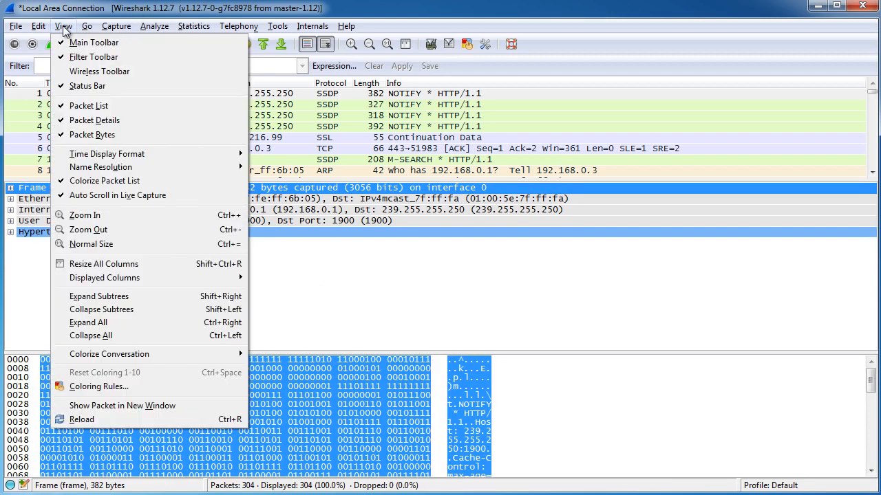
click(85, 136)
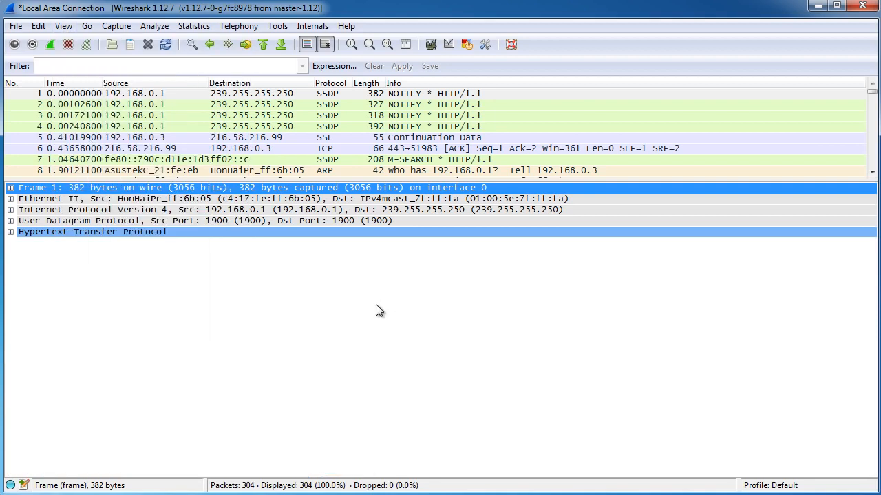
drag(448, 180, 448, 226)
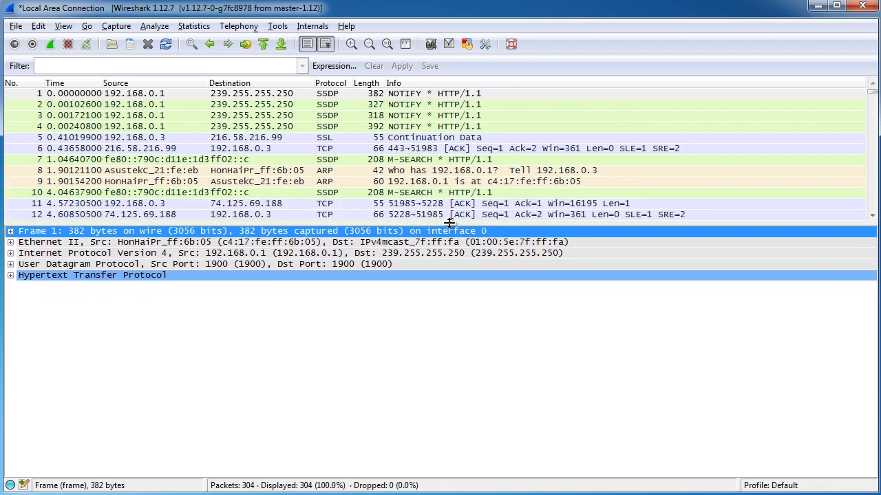
click(68, 29)
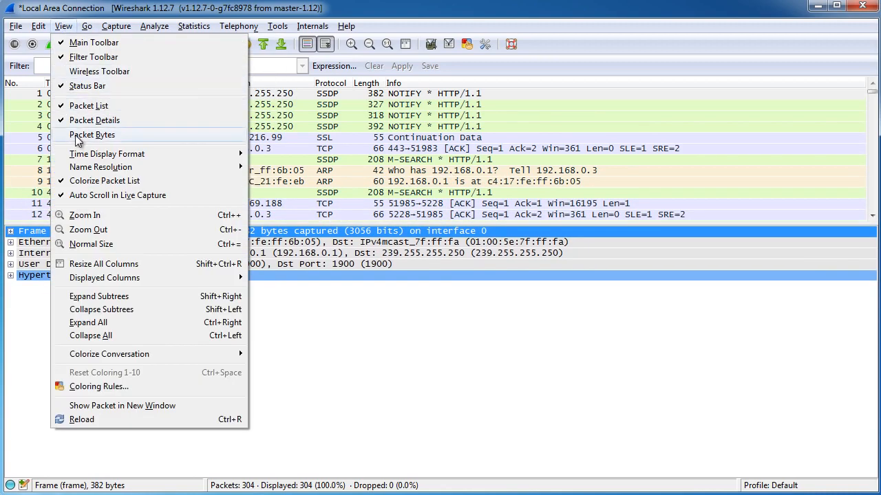
click(92, 135)
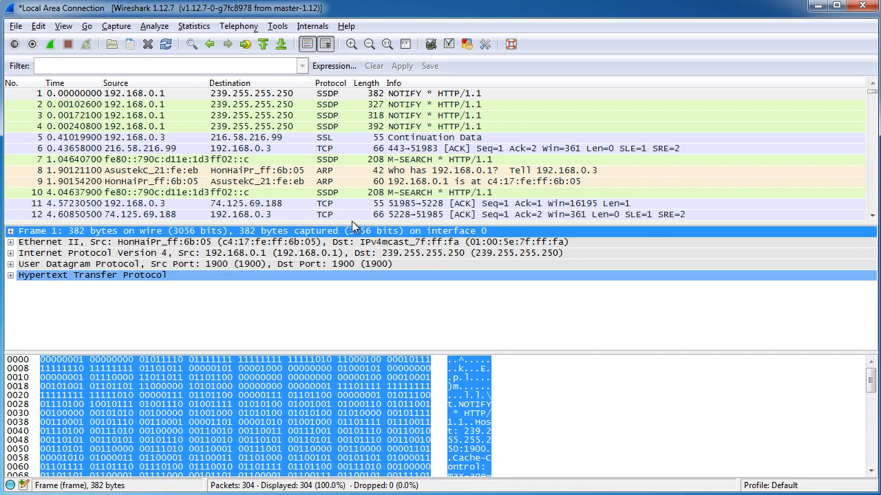
- Open the Preferences, fit the window on the screen and look over the User Interface and Layout settings
click(39, 26)
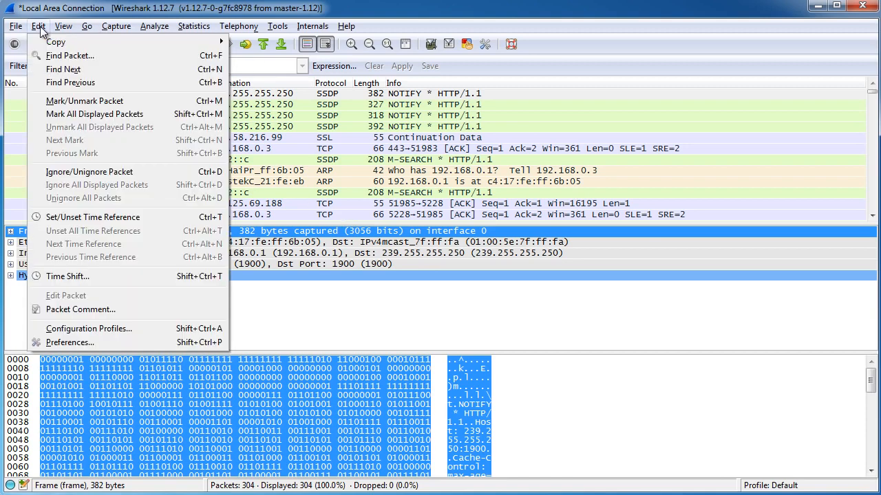
click(105, 342)
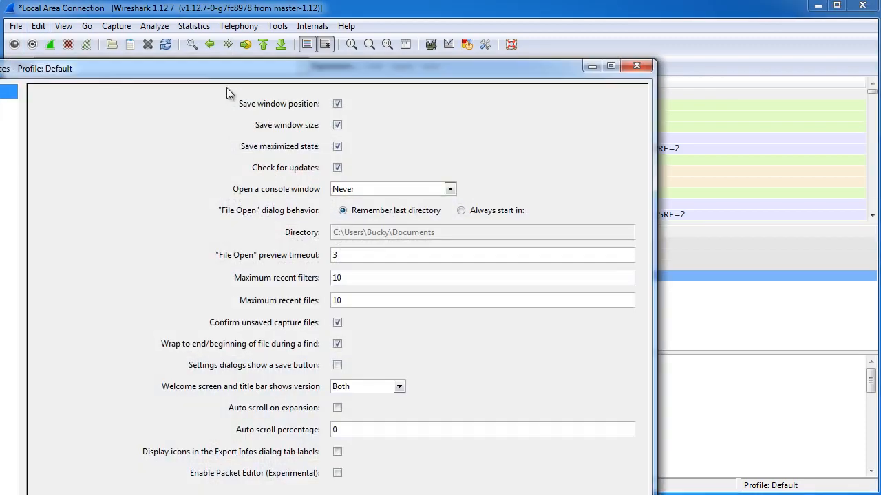
drag(225, 68, 395, 36)
drag(829, 493, 826, 446)
drag(565, 28, 554, 37)
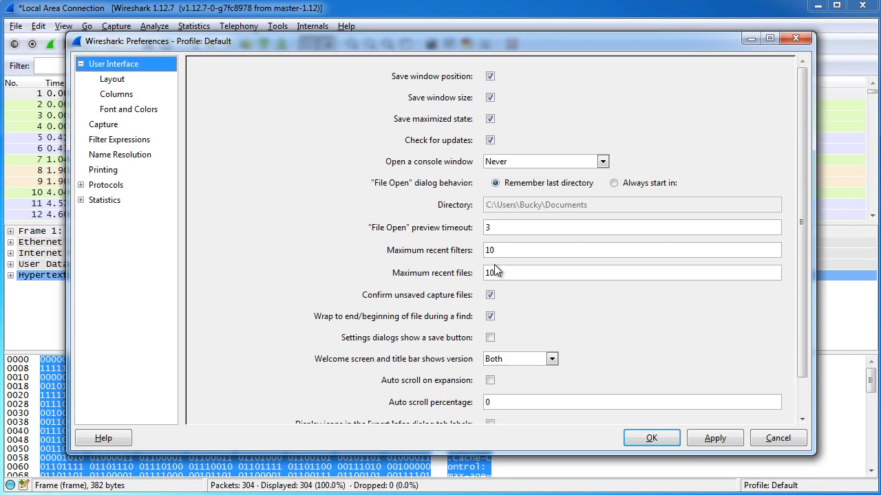
click(124, 81)
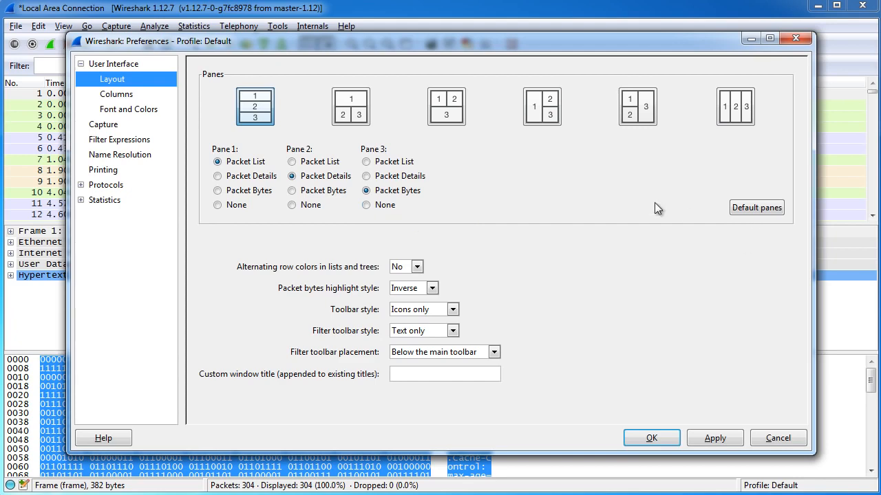
- Look at the Columns and the Font and Colors preferences, and compare the column list with the packet list headings
click(118, 96)
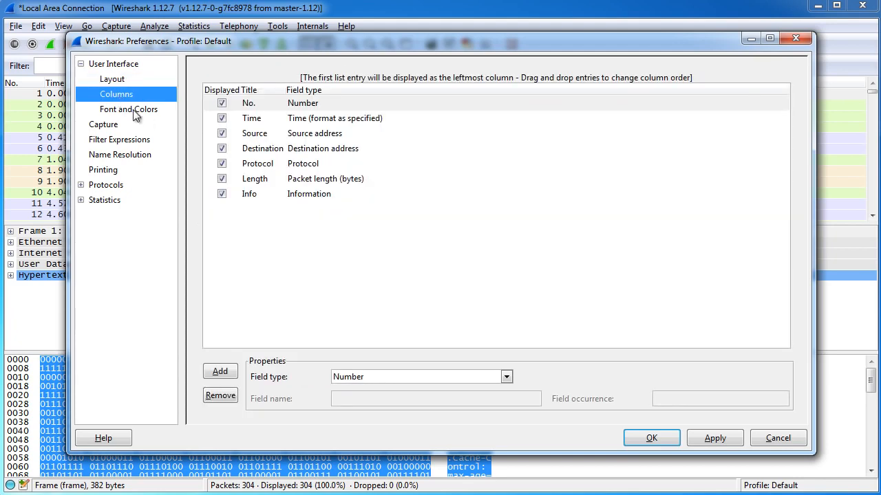
click(134, 112)
click(132, 96)
drag(345, 42, 225, 240)
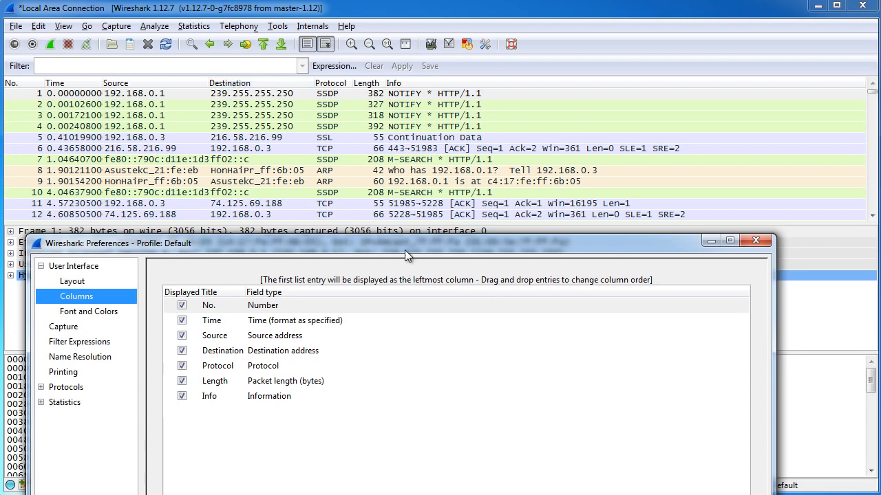
drag(405, 248, 434, 43)
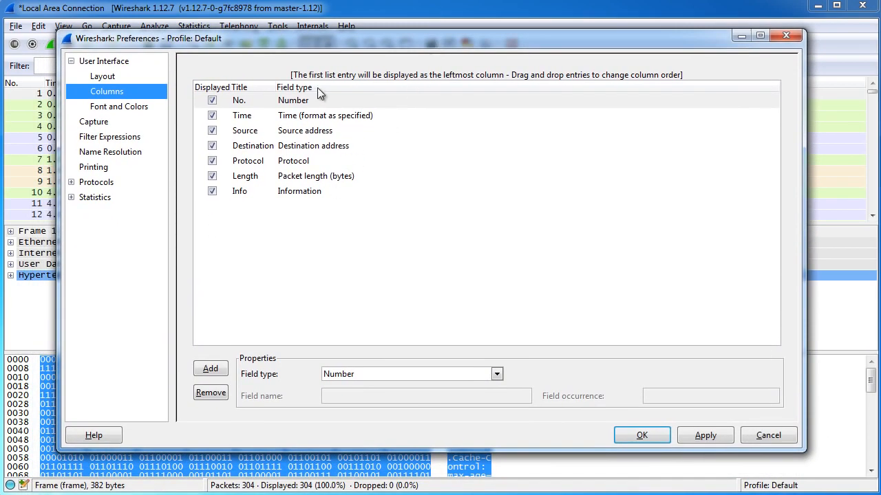
- Turn the Time column's display off and on again, and apply and close the preferences
click(212, 115)
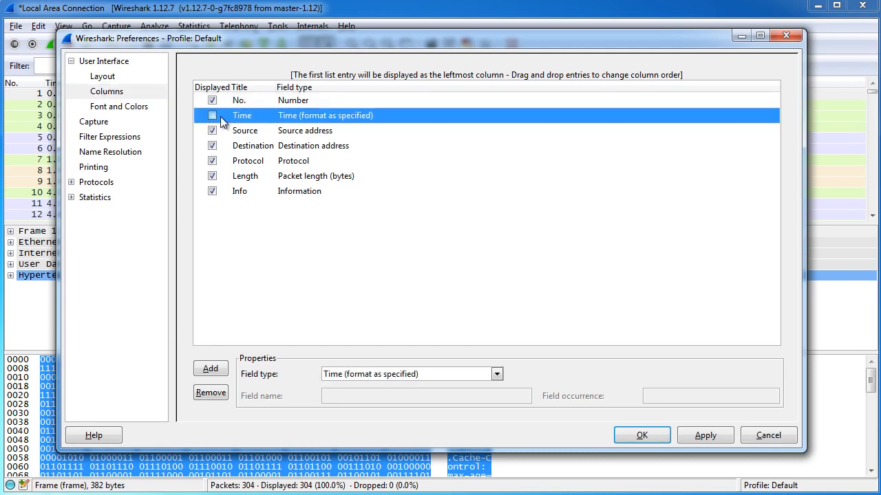
click(212, 114)
mouse_move(369, 43)
mouse_down()
mouse_move(374, 133)
mouse_move(363, 46)
mouse_up()
click(693, 436)
click(644, 435)
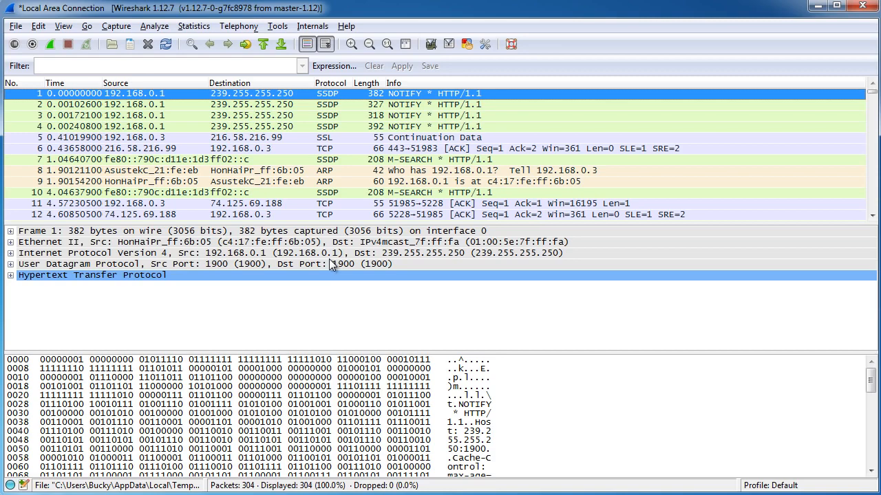
- Hide the Packet Bytes pane and review the Name Resolution options without changing any
click(65, 27)
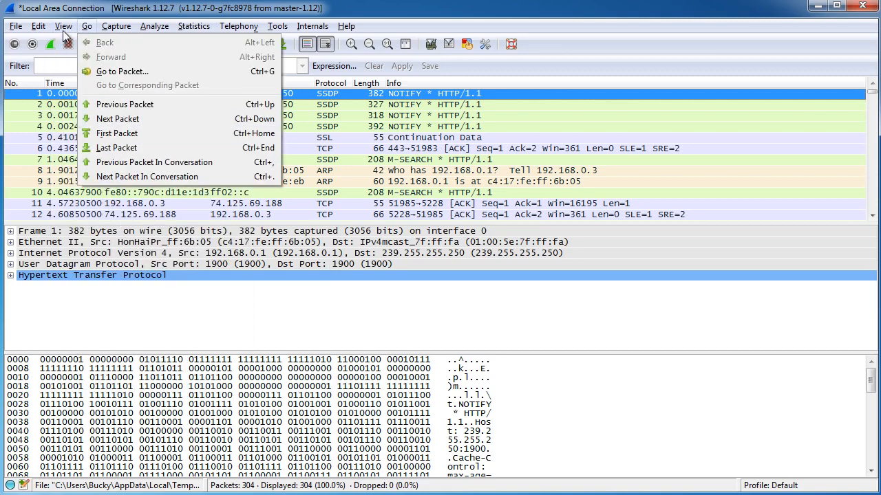
click(77, 141)
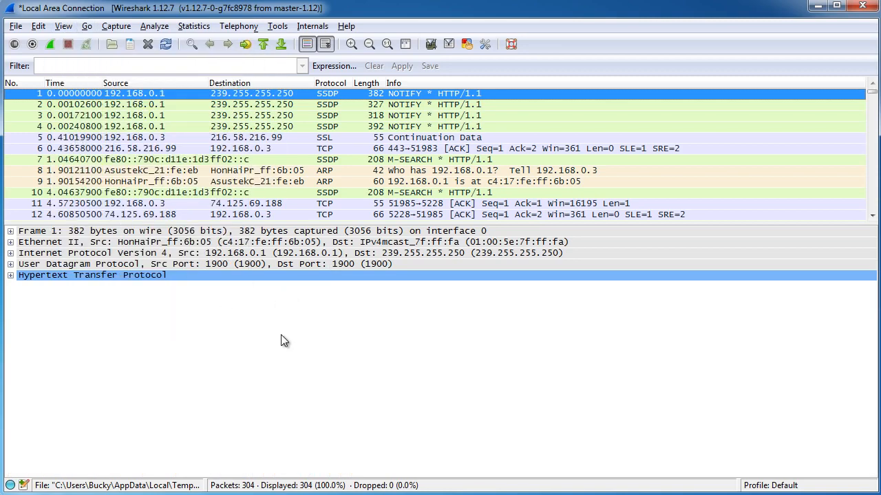
click(64, 28)
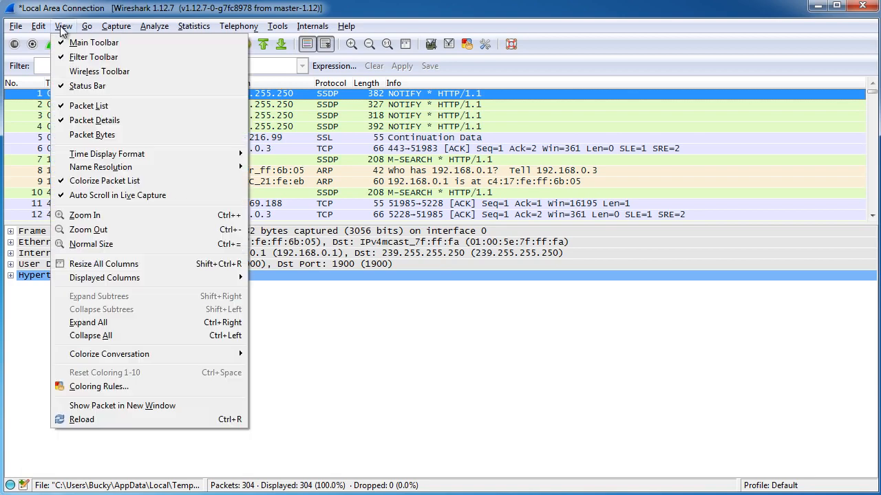
mouse_move(118, 168)
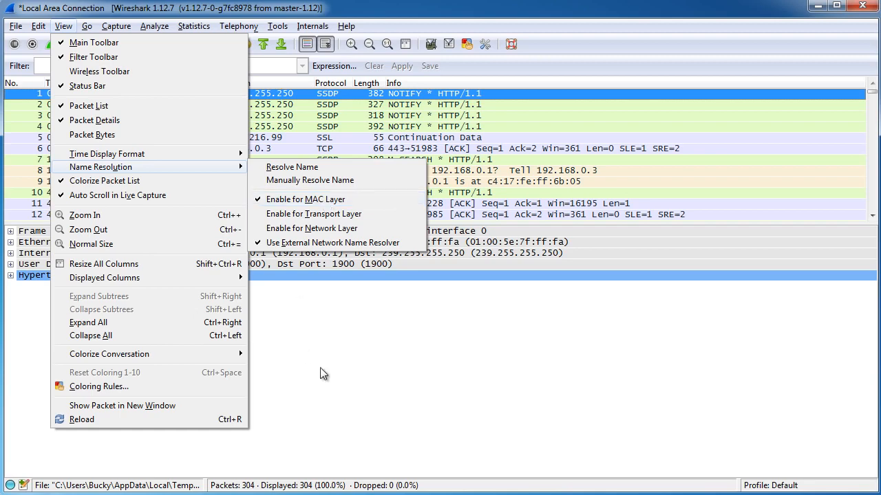
click(403, 369)
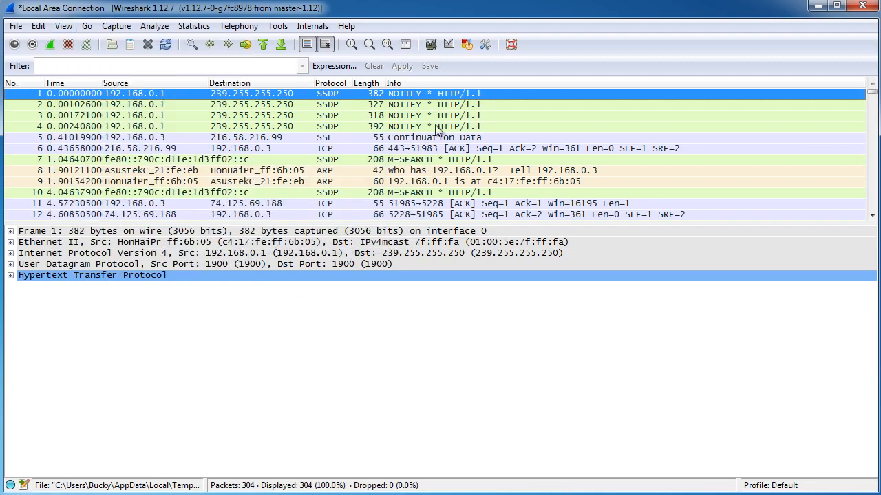
- Step down the packet list to packet 16, check the Name Resolution options again and shrink the list slightly
key(Down)
key(Down)
key(Down)
key(Down)
key(Down)
key(Down)
key(Down)
key(Down)
key(Down)
key(Down)
key(Down)
key(Down)
key(Down)
key(Down)
key(Down)
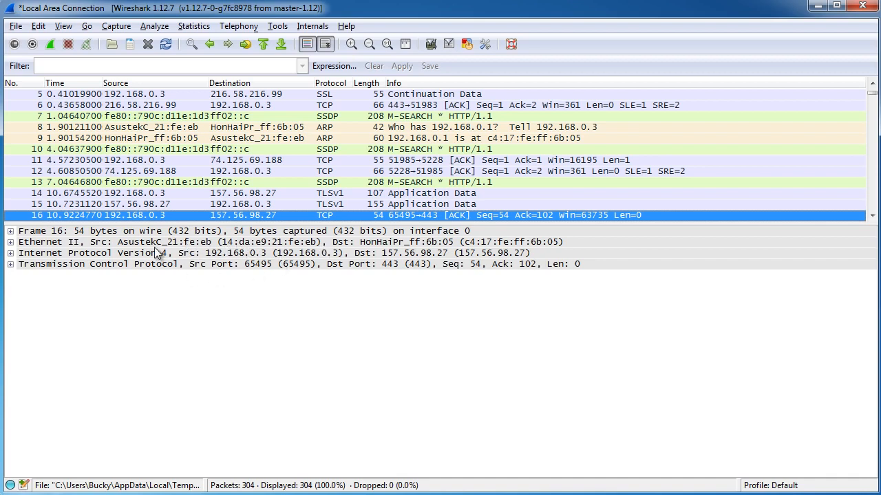
click(63, 26)
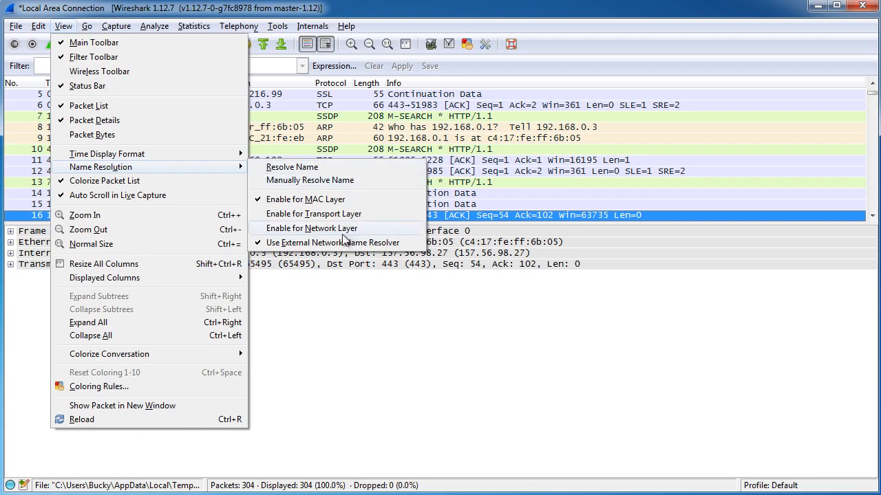
click(410, 343)
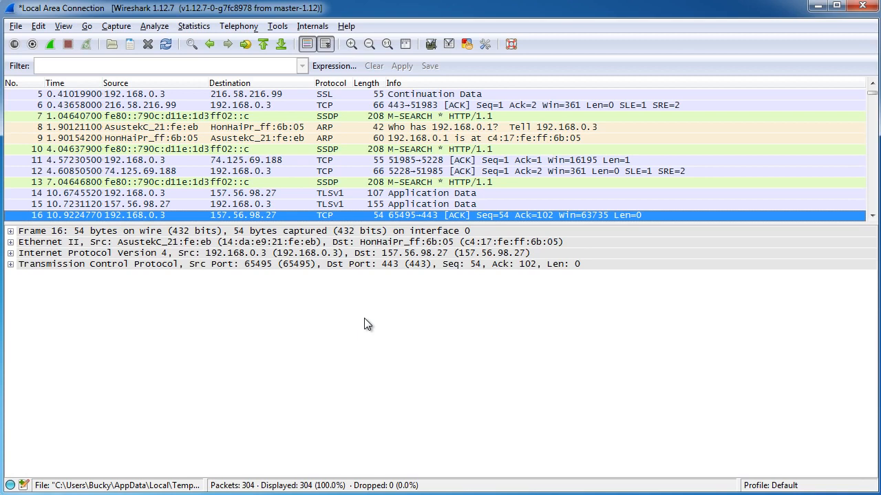
mouse_move(388, 225)
mouse_down()
mouse_move(390, 314)
mouse_move(390, 221)
mouse_up()
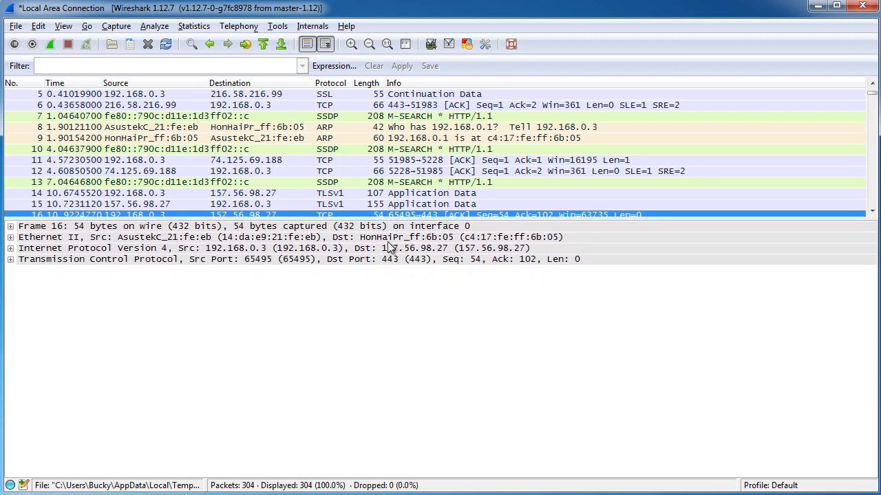